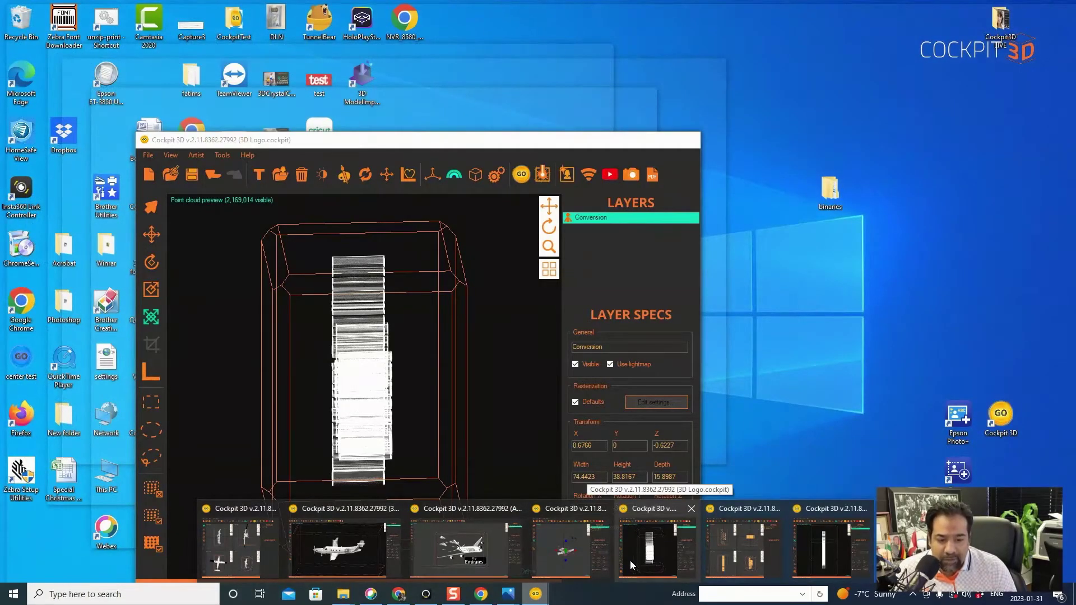
Bring the A380.cockpit Emirates project window forward and maximize it.
{"action": "left_click", "coordinate": [630, 561]}
{"action": "left_click", "coordinate": [536, 594]}
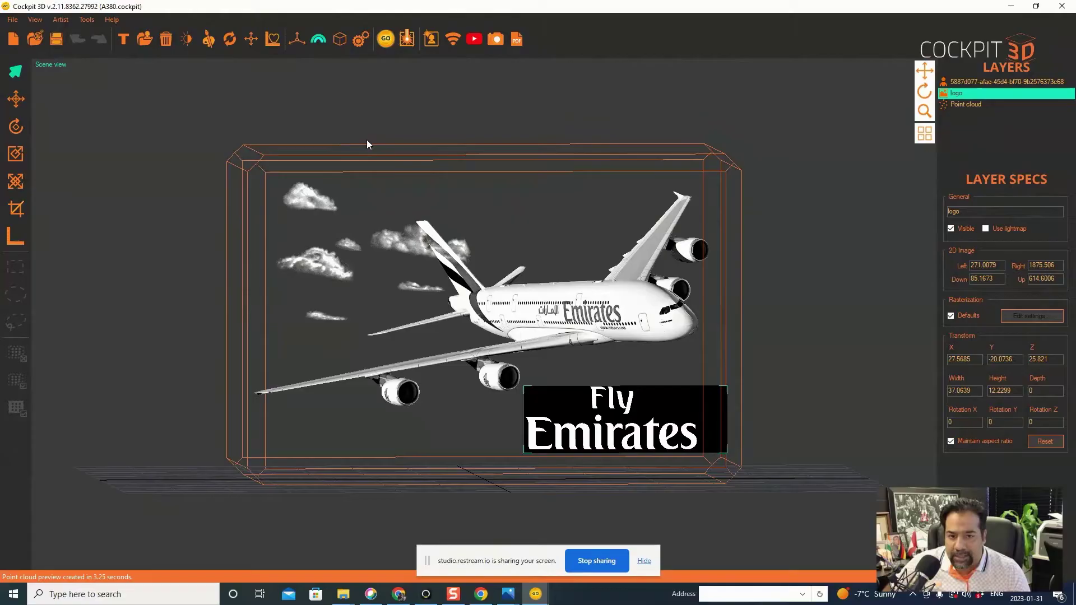
Change the scene template to '3D Rectangle Keychain'.
{"action": "left_click", "coordinate": [340, 39]}
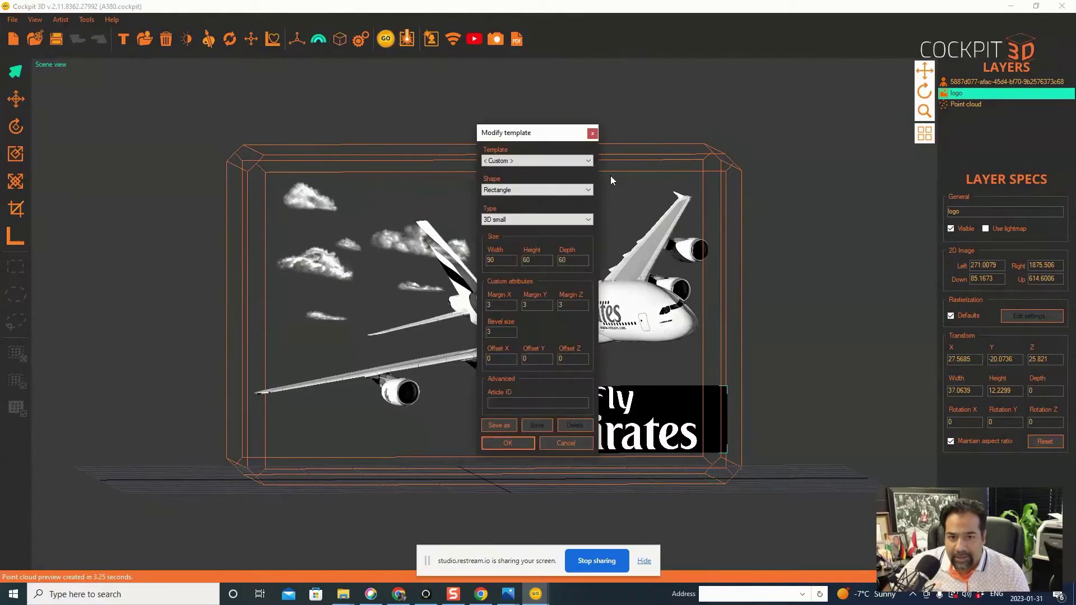
{"action": "left_click", "coordinate": [587, 160]}
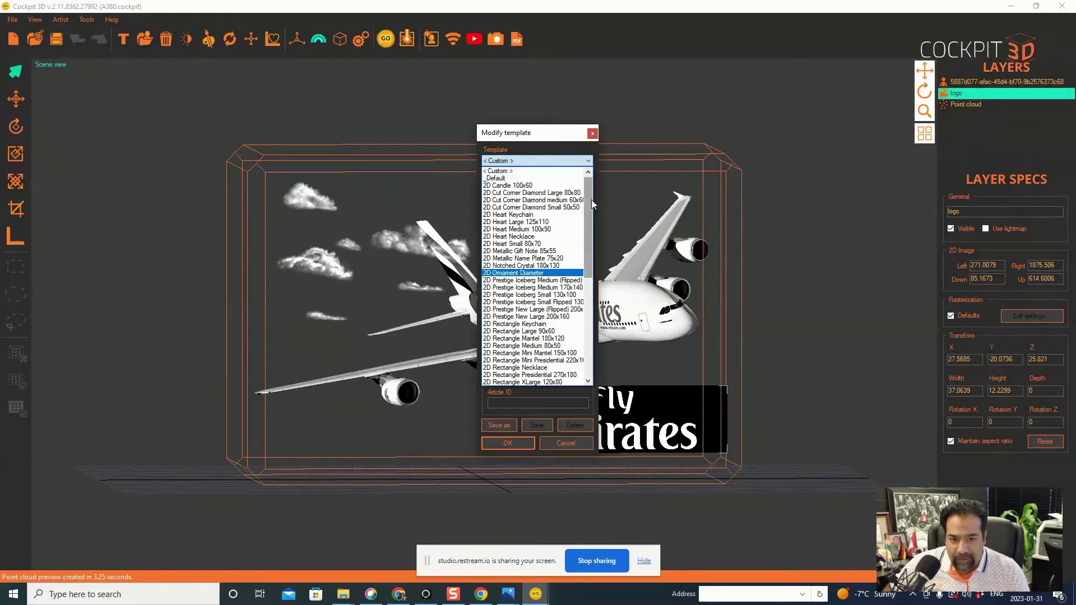
{"action": "left_click_drag", "start_coordinate": [591, 199], "coordinate": [591, 296]}
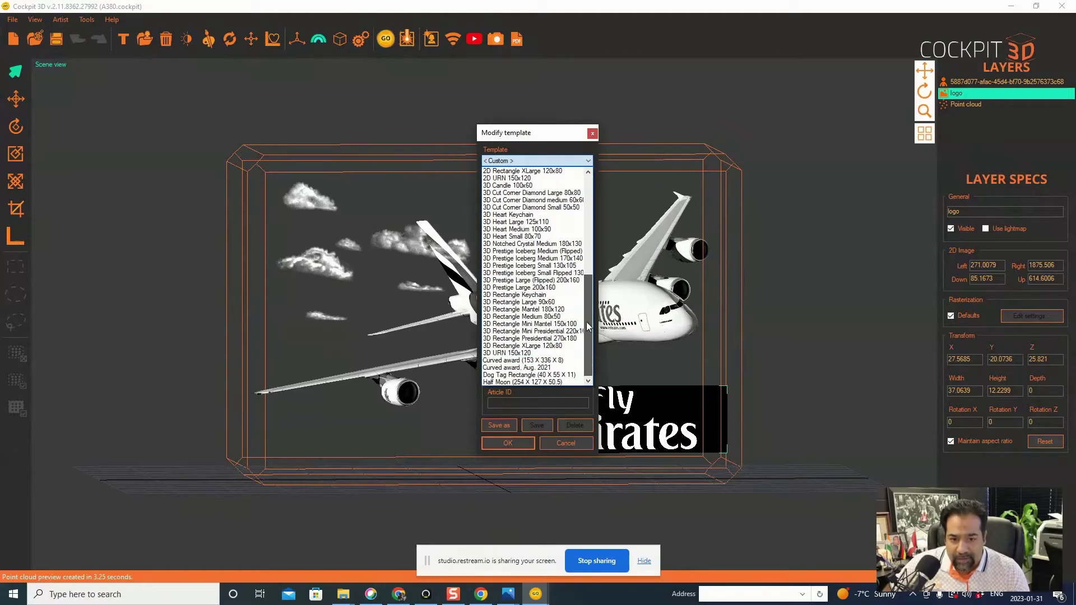
{"action": "left_click", "coordinate": [527, 296]}
{"action": "left_click", "coordinate": [521, 447]}
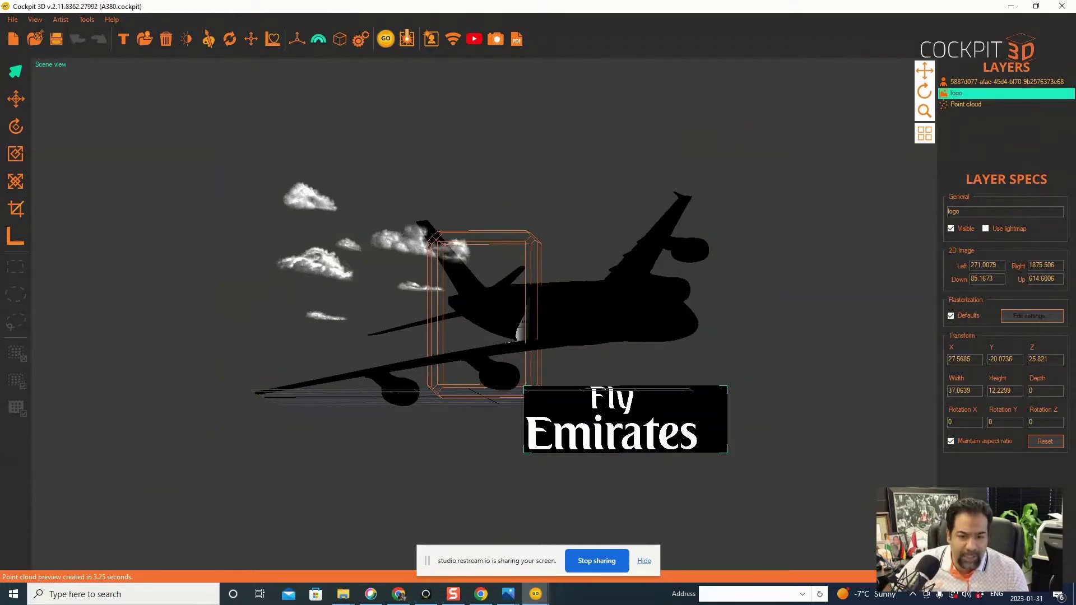
Switch to orthographic view, scale the top image plane flat, and hide the Point cloud layer.
{"action": "right_click", "coordinate": [893, 580]}
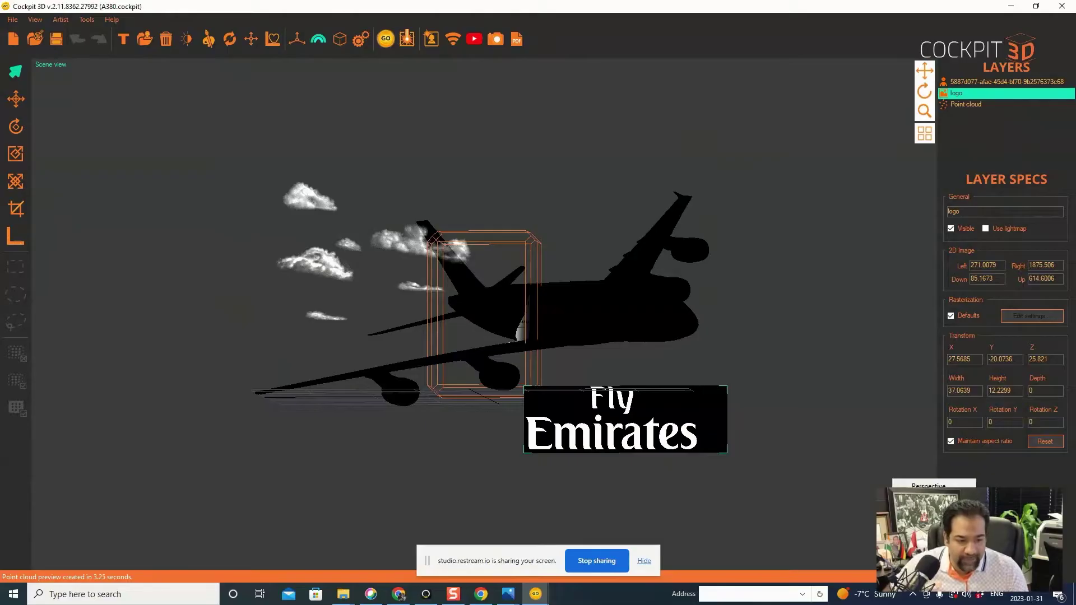
{"action": "left_click", "coordinate": [926, 513]}
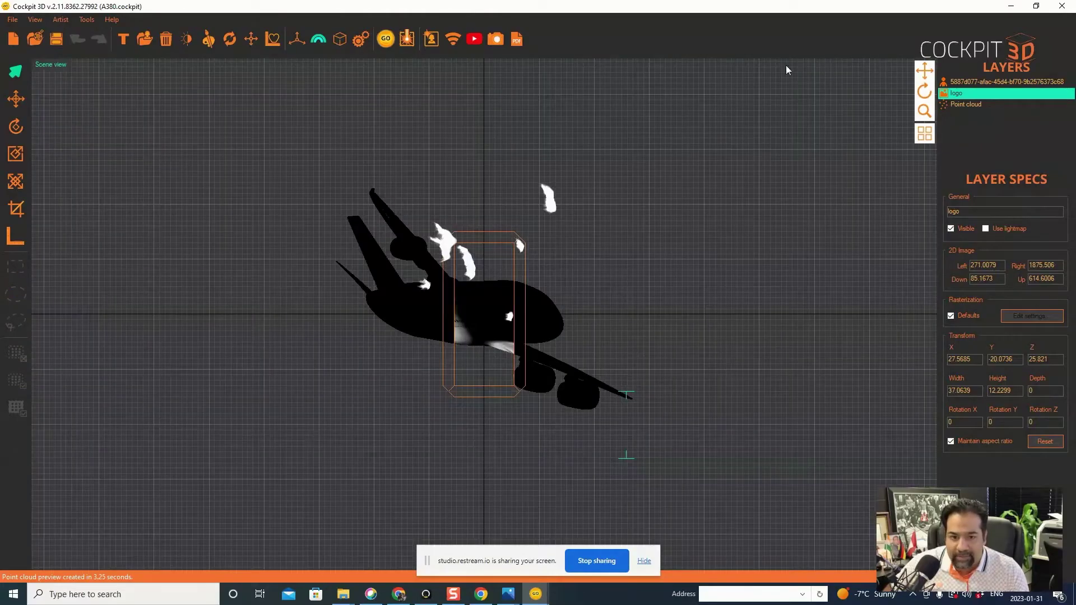
{"action": "left_click", "coordinate": [1001, 82]}
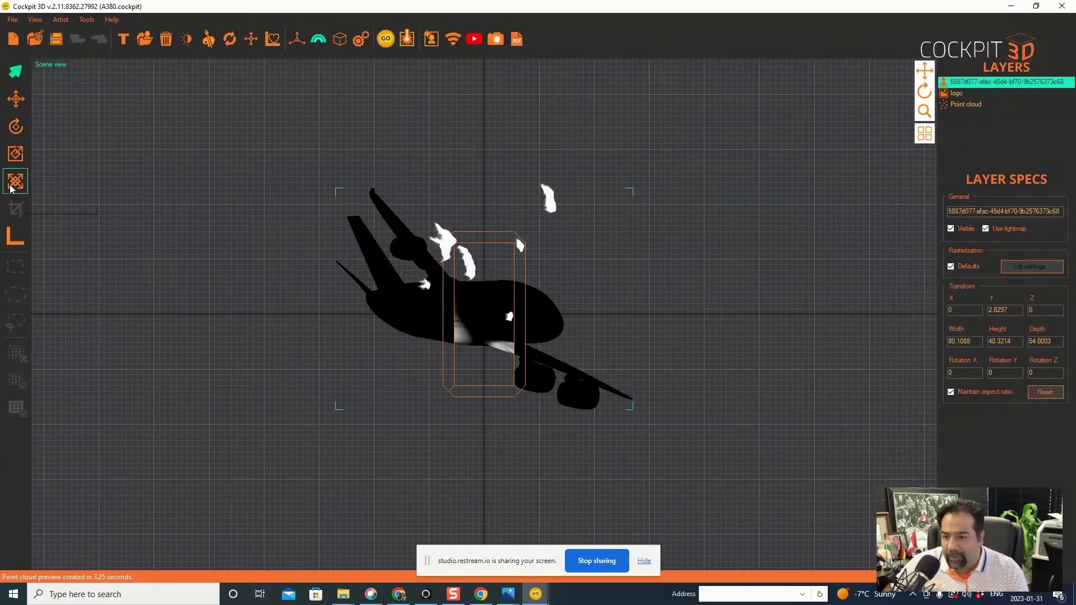
{"action": "left_click", "coordinate": [15, 181]}
{"action": "left_click_drag", "start_coordinate": [504, 308], "coordinate": [372, 298]}
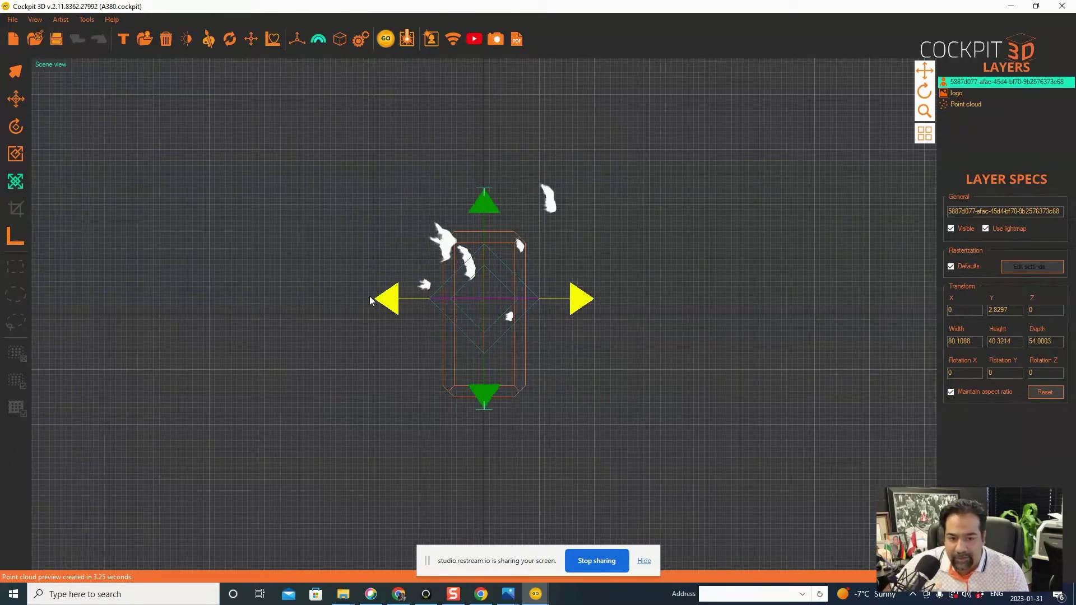
{"action": "left_click", "coordinate": [961, 105]}
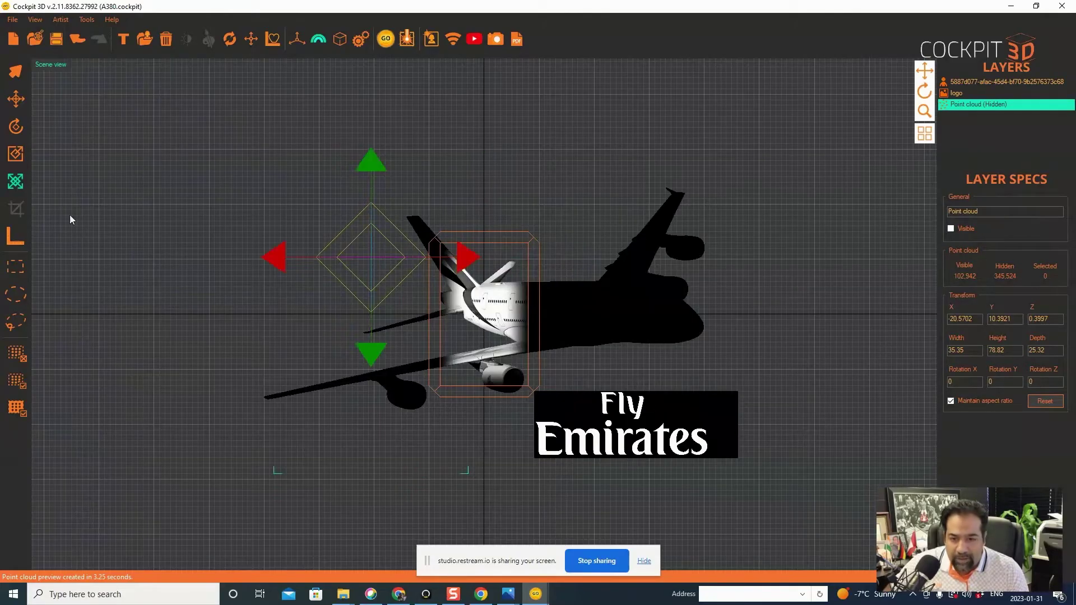
Scale the selected image plane up to roughly 1372 × 691 units.
{"action": "left_click", "coordinate": [16, 153]}
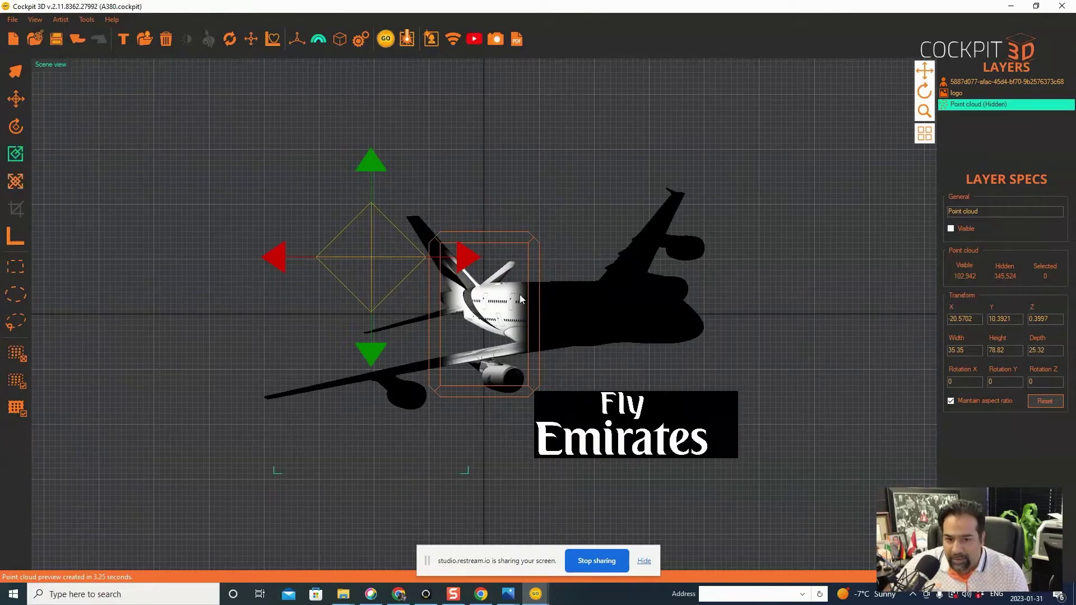
{"action": "left_click", "coordinate": [565, 152]}
{"action": "scroll", "coordinate": [720, 196], "scroll_direction": "up", "scroll_amount": 3}
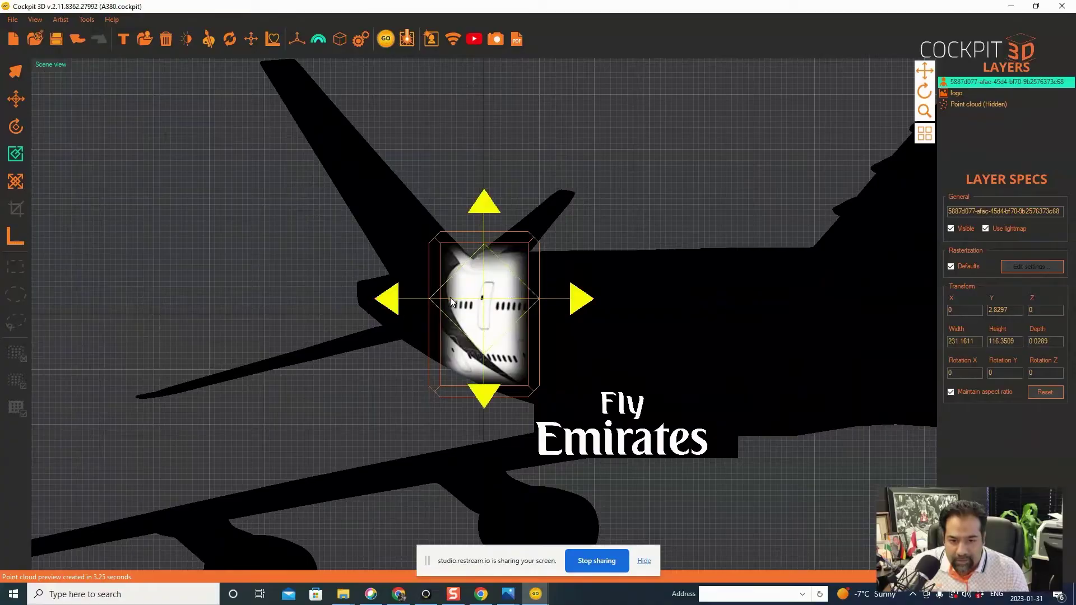
{"action": "scroll", "coordinate": [776, 208], "scroll_direction": "up", "scroll_amount": 2}
{"action": "scroll", "coordinate": [776, 208], "scroll_direction": "up", "scroll_amount": 2}
{"action": "scroll", "coordinate": [776, 207], "scroll_direction": "up", "scroll_amount": 4}
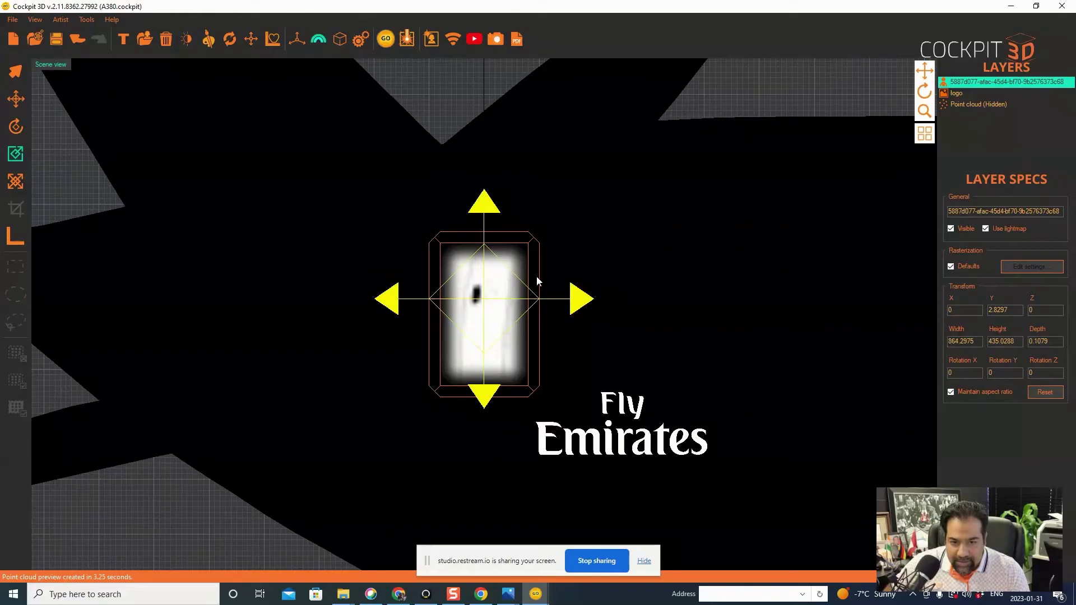
{"action": "scroll", "coordinate": [462, 272], "scroll_direction": "up", "scroll_amount": 1}
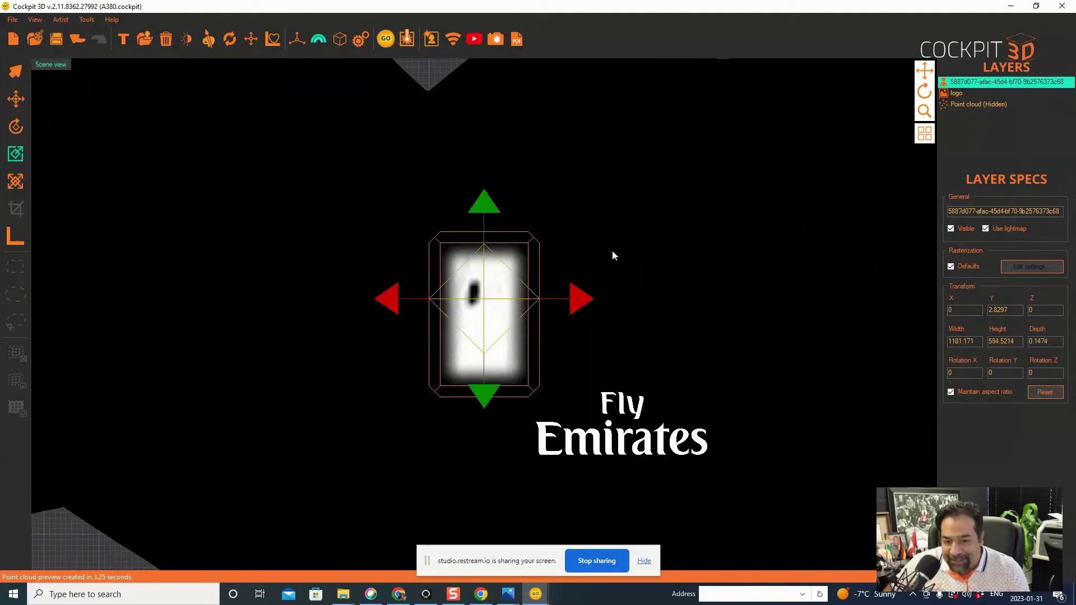
{"action": "scroll", "coordinate": [475, 319], "scroll_direction": "up", "scroll_amount": 1}
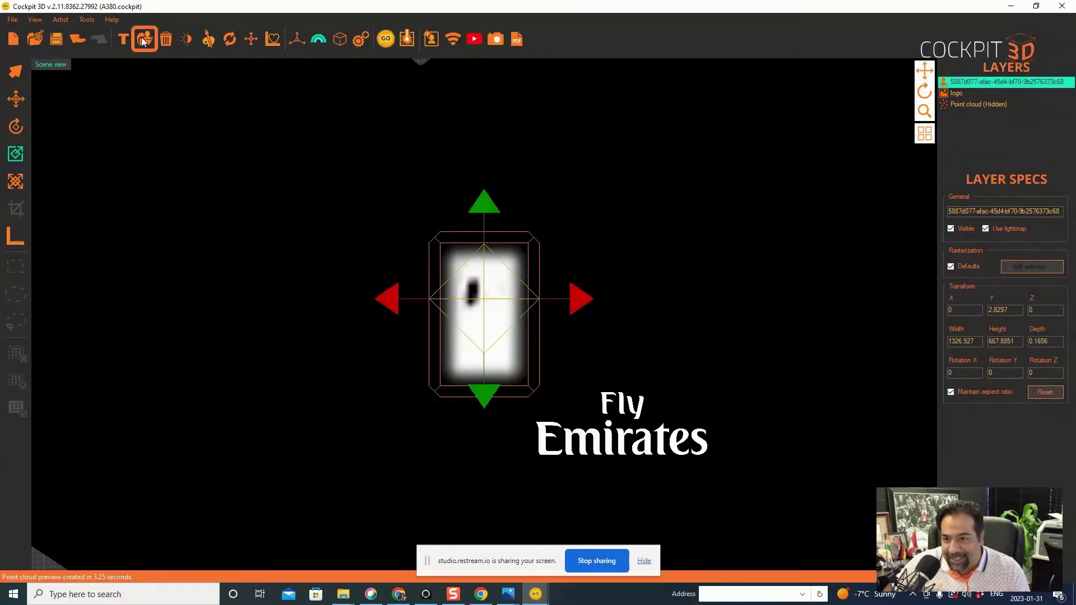
{"action": "scroll", "coordinate": [472, 283], "scroll_direction": "up", "scroll_amount": 1}
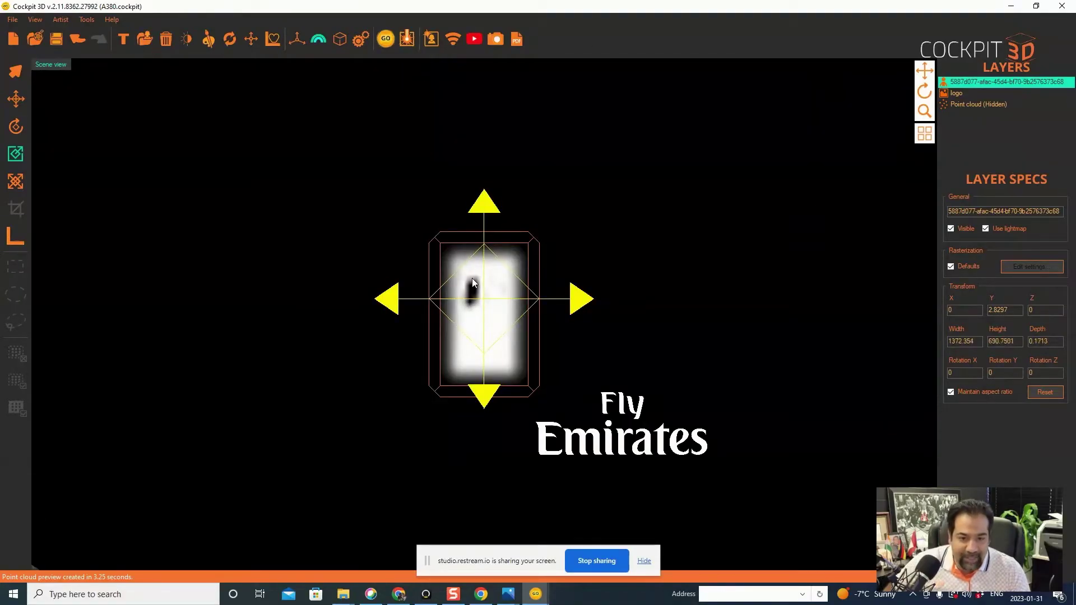
Uncheck 'Use lightmap' on the image plane and review the keychain template margins.
{"action": "left_click", "coordinate": [986, 228]}
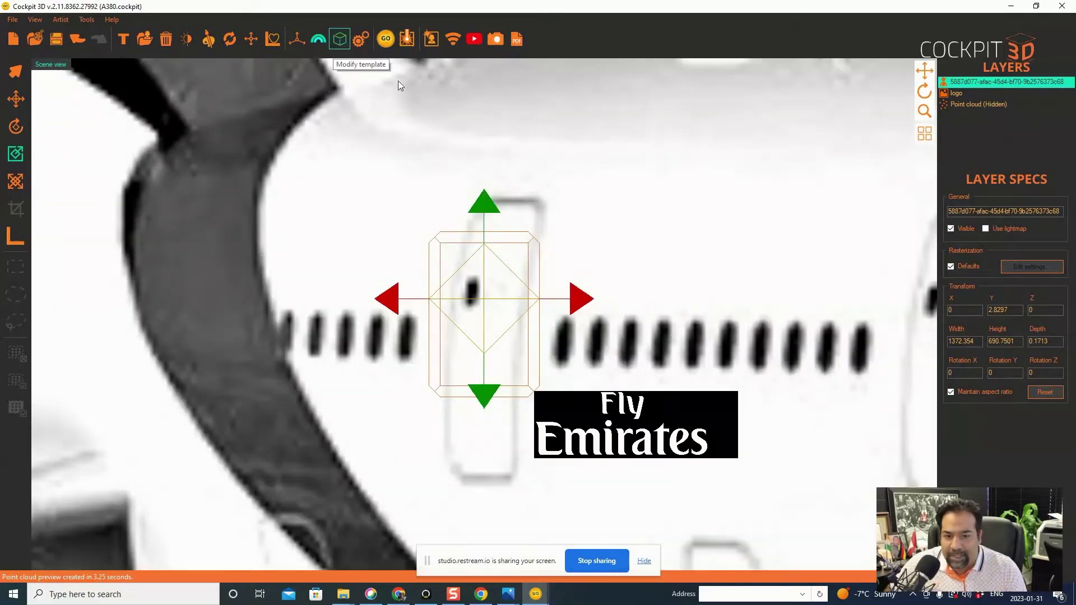
{"action": "left_click", "coordinate": [340, 39]}
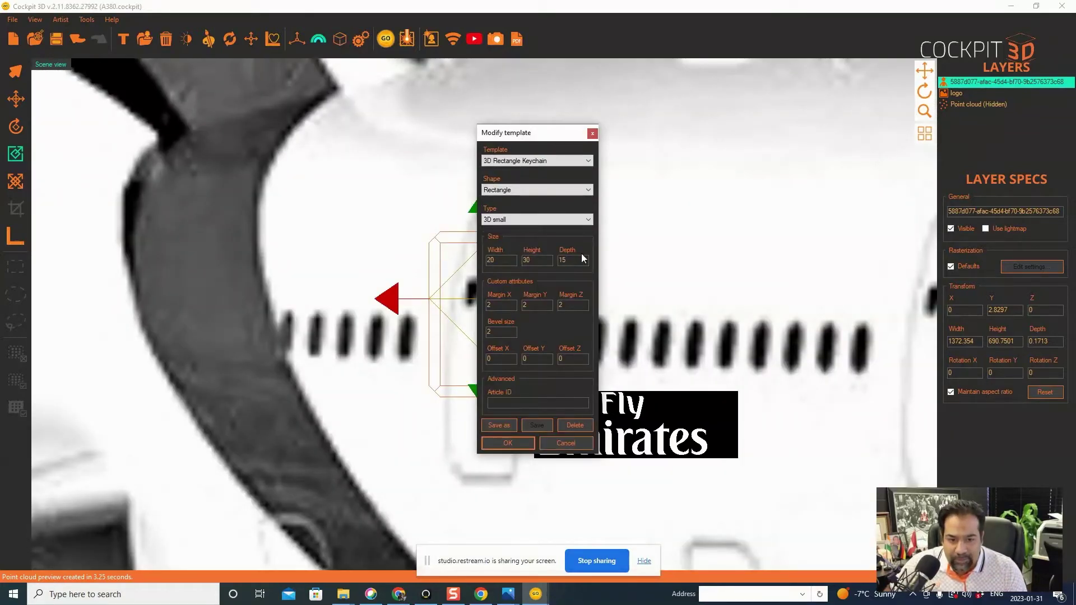
{"action": "double_click", "coordinate": [503, 305]}
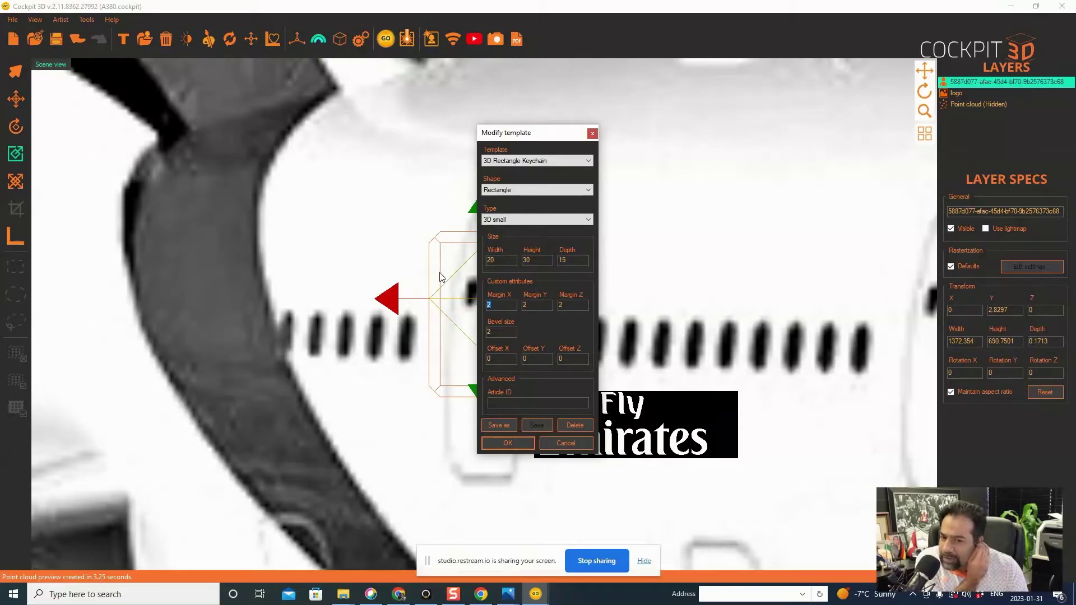
{"action": "left_click", "coordinate": [508, 442]}
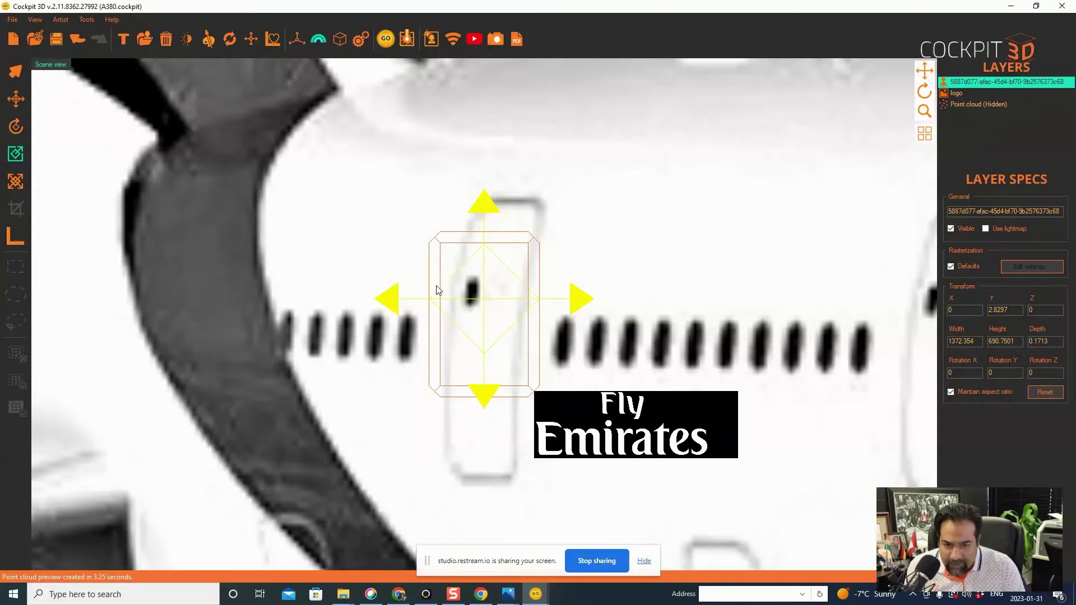
Rasterize the scene with Maximum layers set to 1, then bring up Dog.cockpit.
{"action": "left_click", "coordinate": [361, 40]}
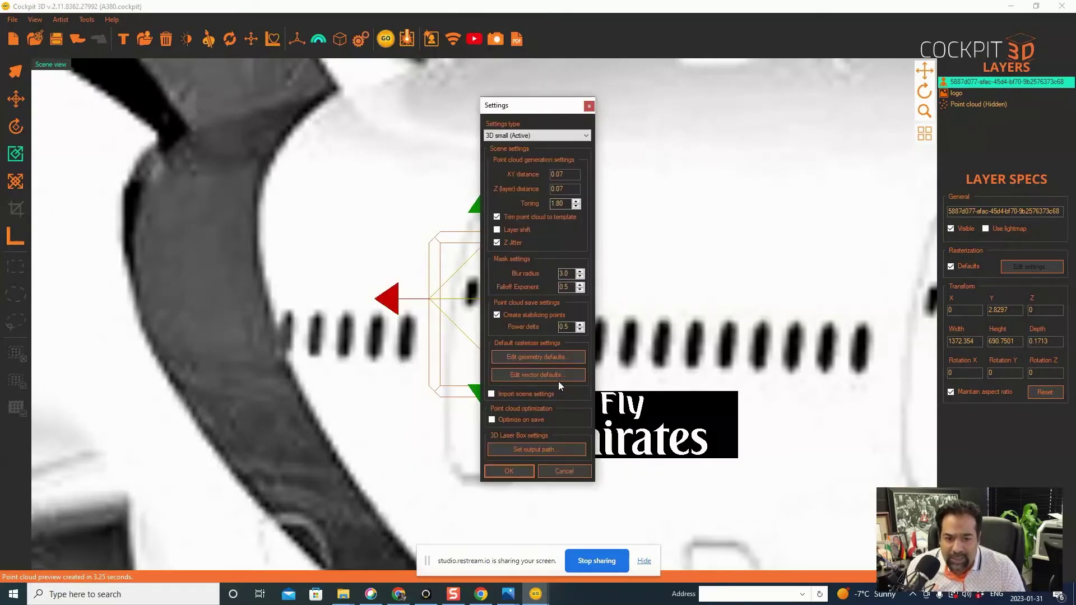
{"action": "left_click", "coordinate": [551, 360]}
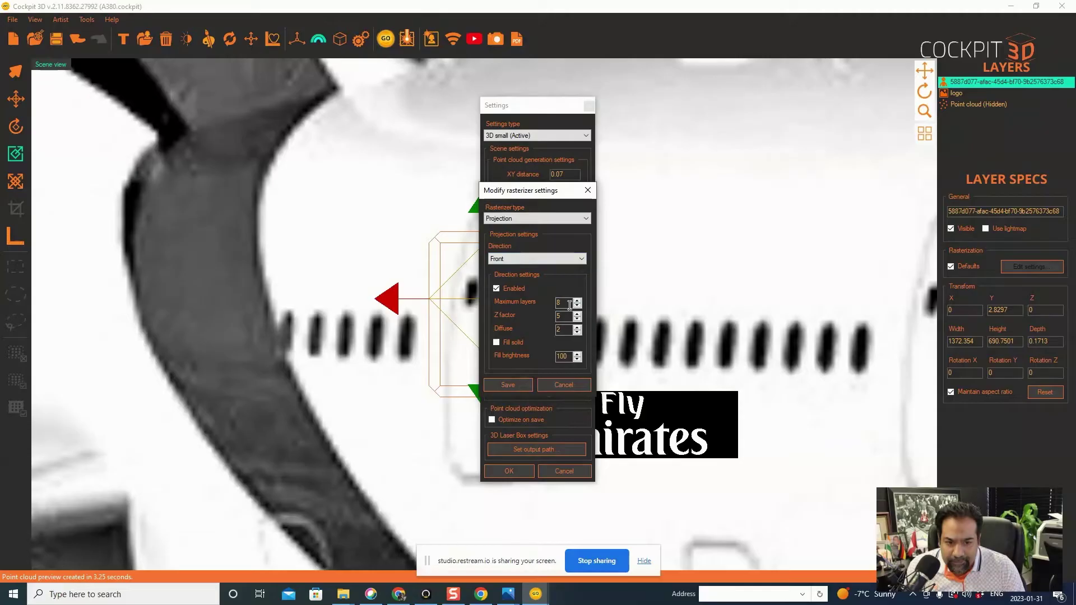
{"action": "type", "text": "1"}
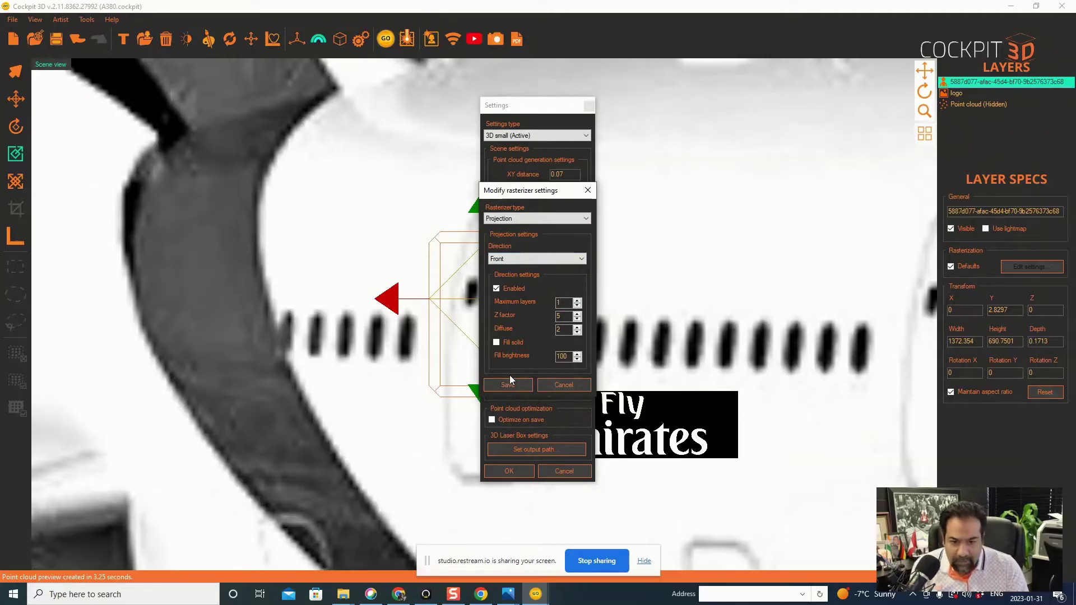
{"action": "left_click", "coordinate": [510, 380]}
{"action": "mouse_move", "coordinate": [535, 594]}
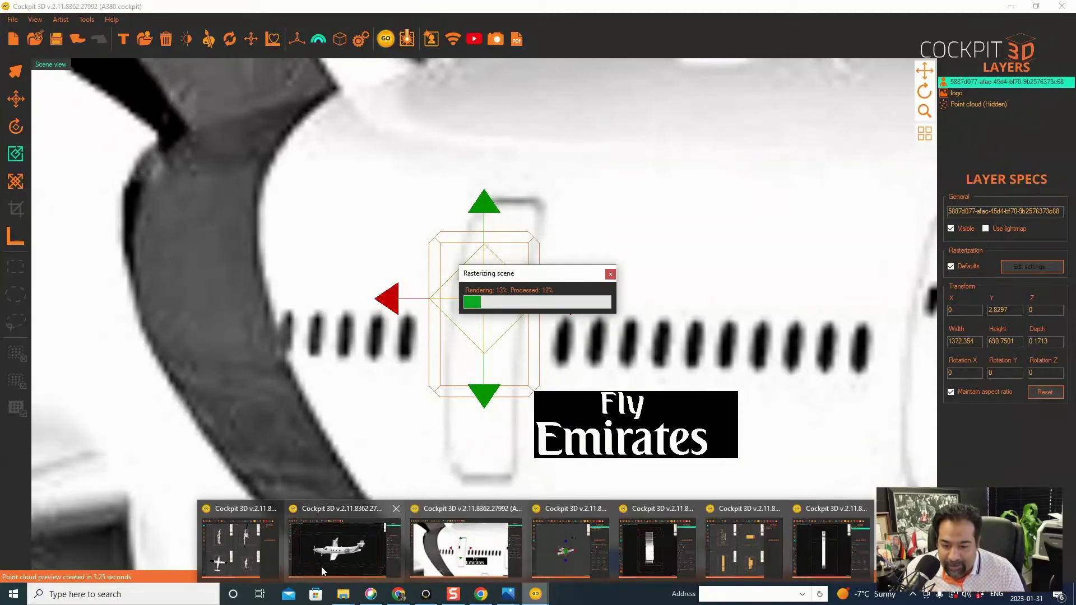
{"action": "left_click", "coordinate": [563, 556]}
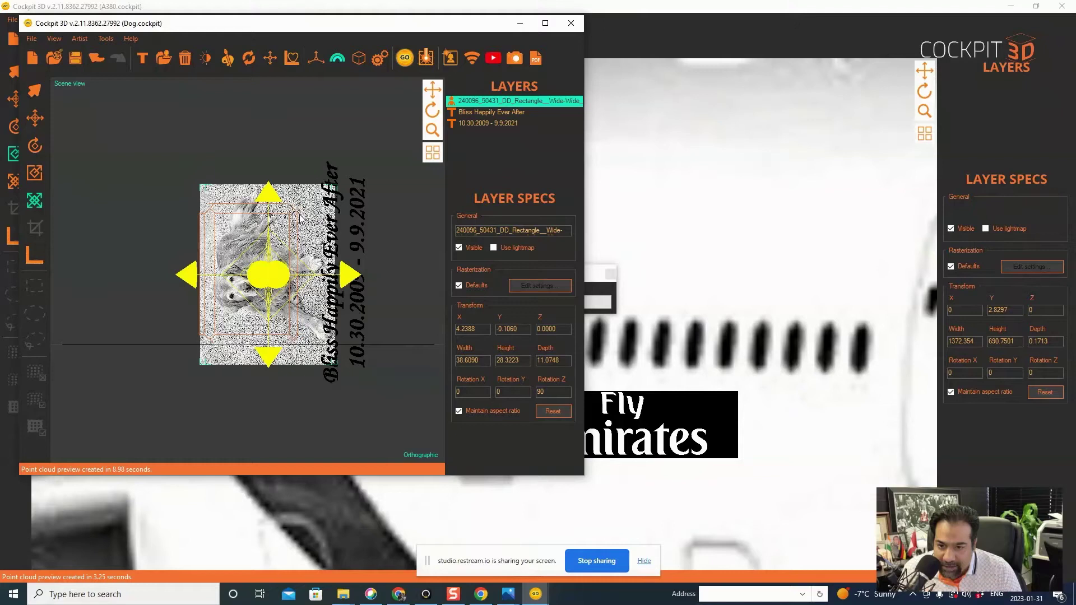
{"action": "left_click", "coordinate": [380, 57]}
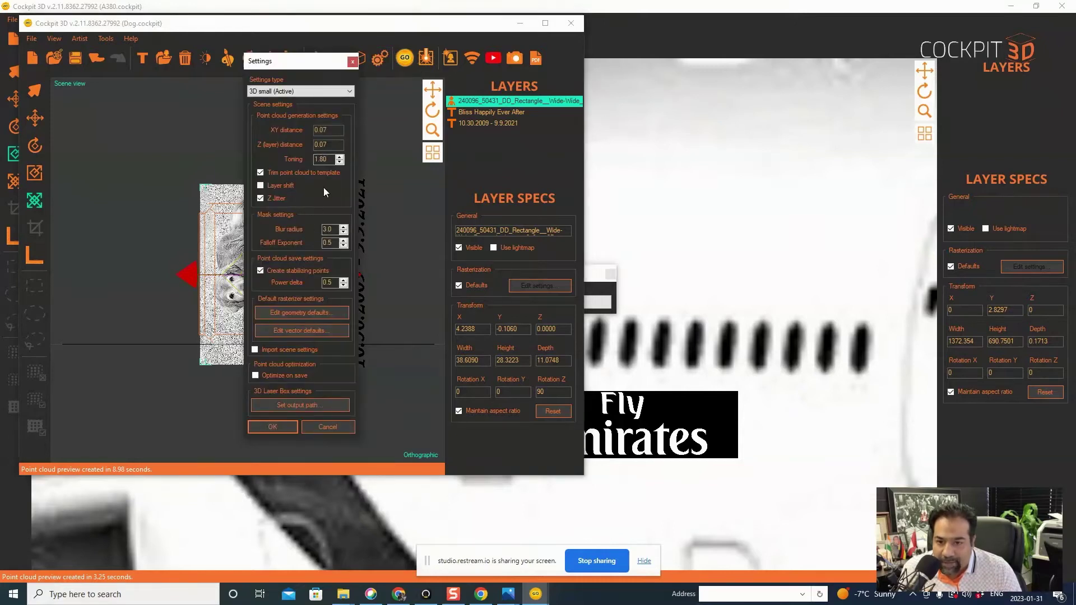
{"action": "left_click", "coordinate": [319, 311]}
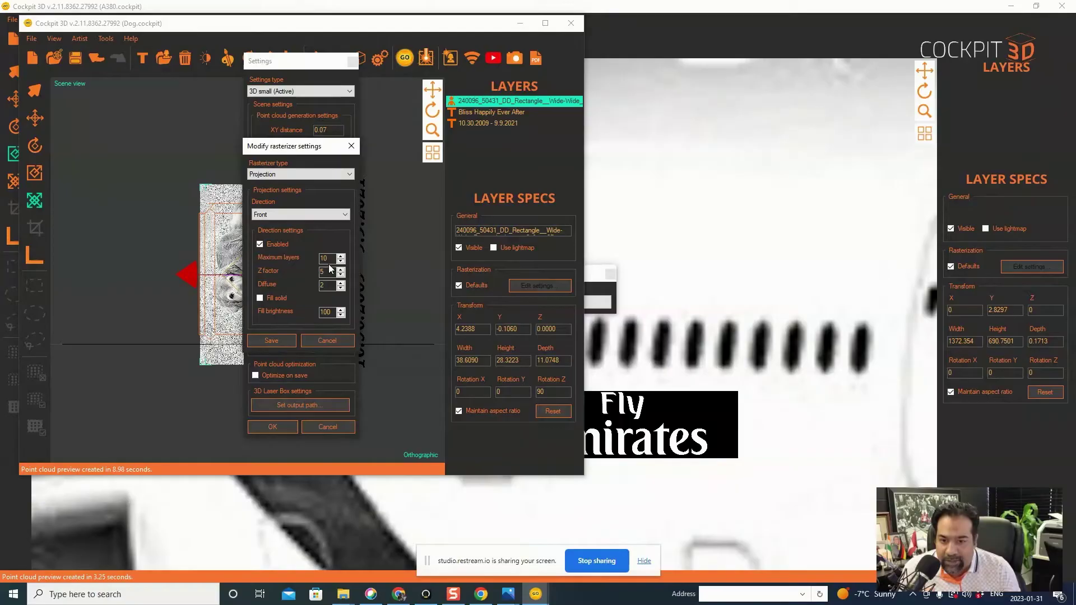
{"action": "left_click", "coordinate": [275, 341]}
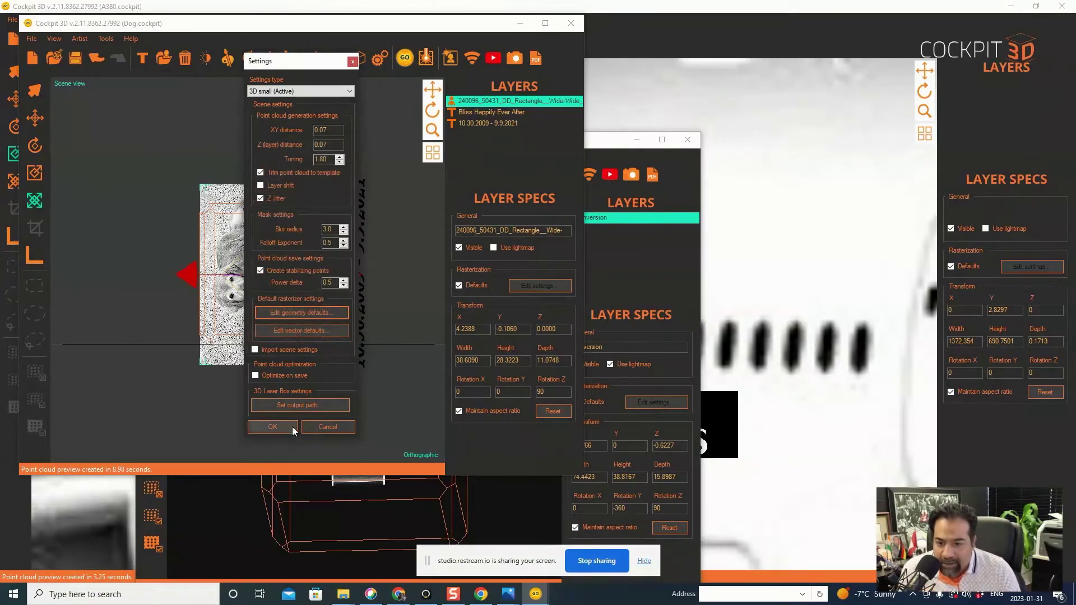
{"action": "left_click", "coordinate": [292, 426]}
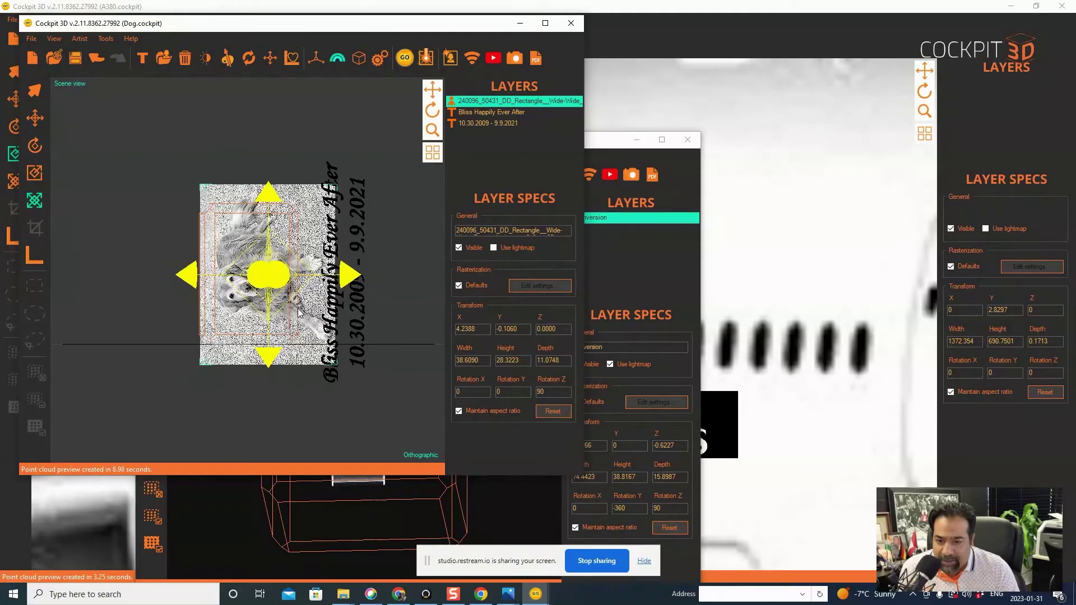
{"action": "middle_click_drag", "start_coordinate": [294, 321], "coordinate": [483, 115]}
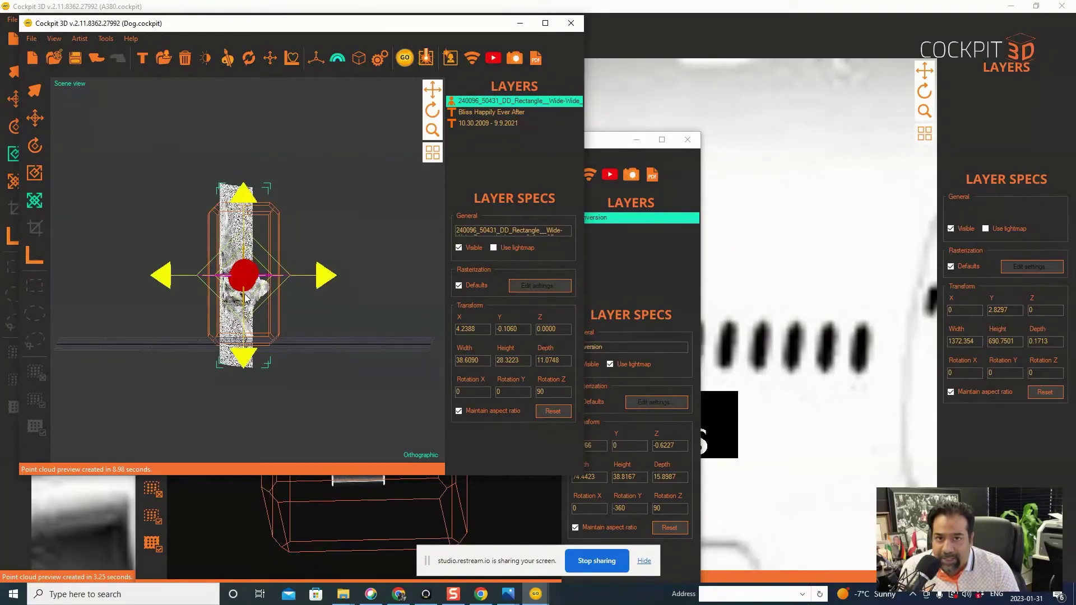
{"action": "left_click_drag", "start_coordinate": [434, 113], "coordinate": [383, 63]}
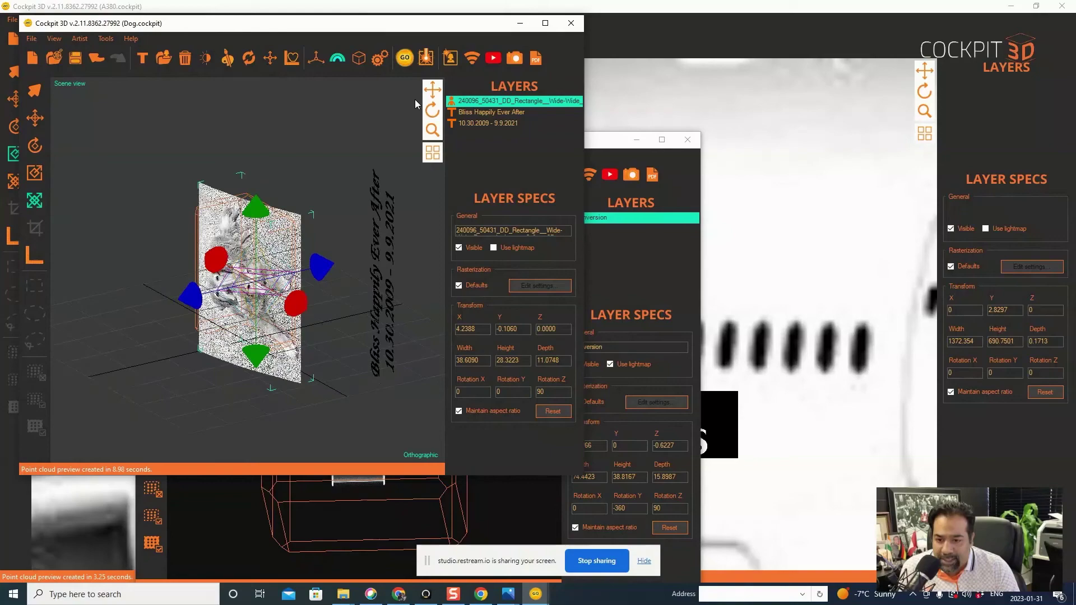